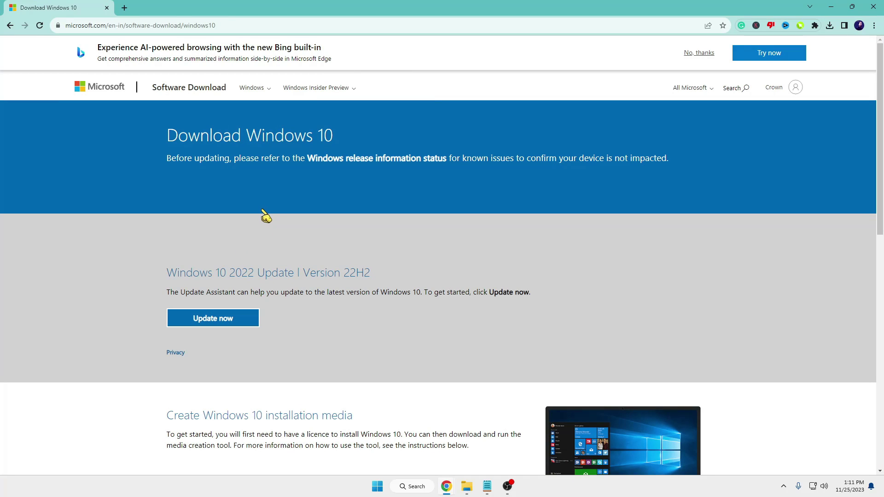
# Step: Open Chrome DevTools from the browser's main menu
pyautogui.scroll(-4, 261, 232)
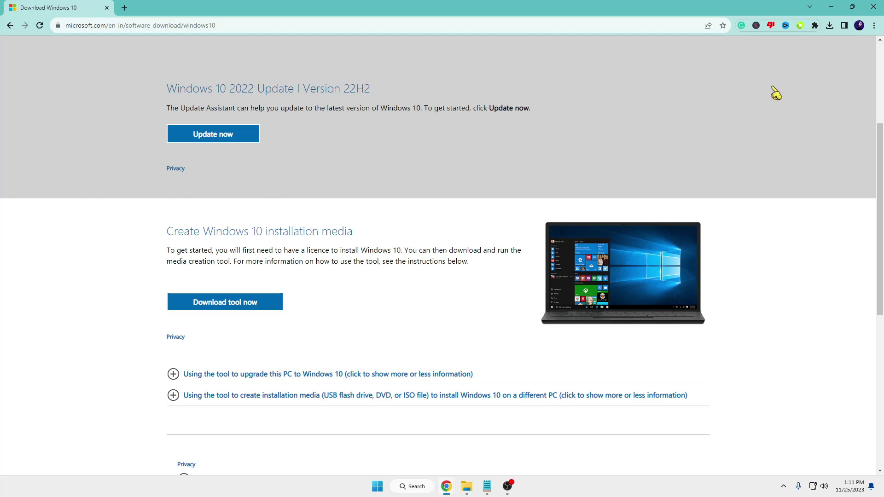
pyautogui.click(874, 25)
pyautogui.moveTo(757, 187)
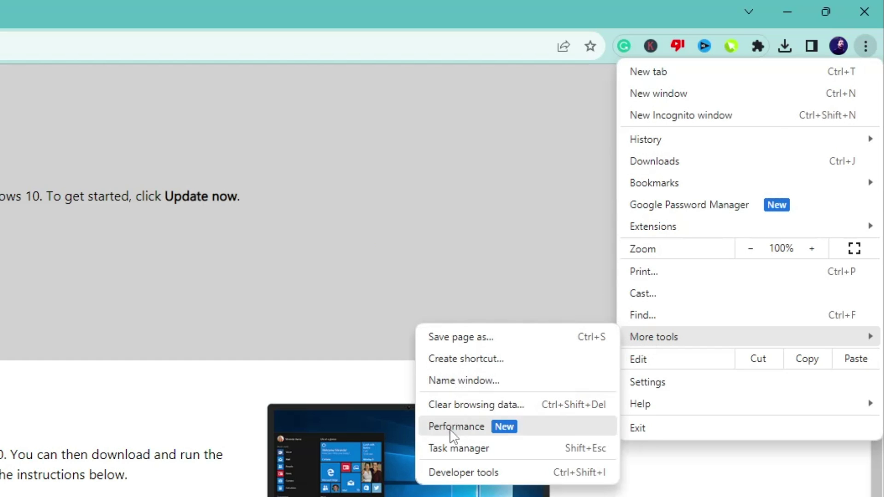
pyautogui.click(447, 472)
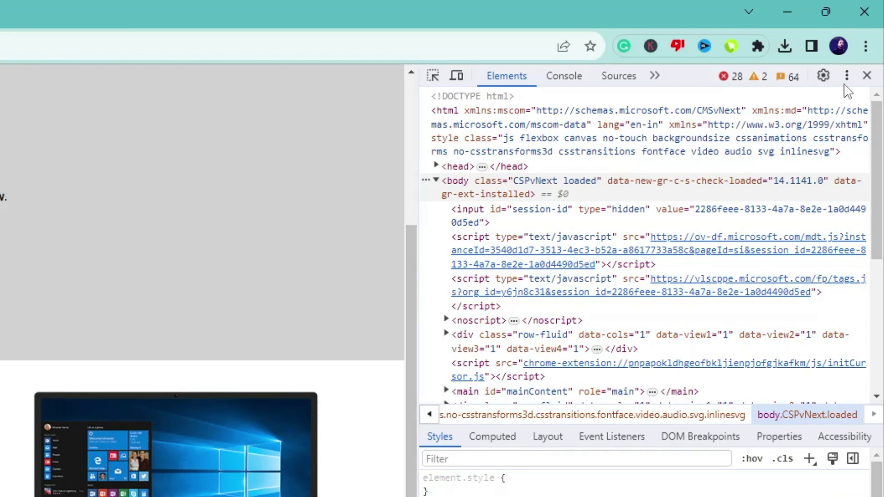
# Step: In Network conditions, replace the browser-default user agent with Chrome — Chrome OS
pyautogui.click(847, 77)
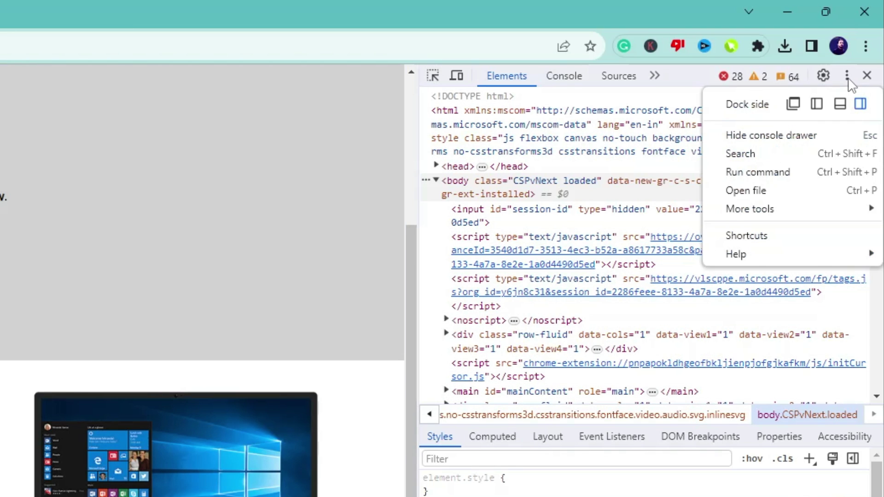
pyautogui.moveTo(752, 214)
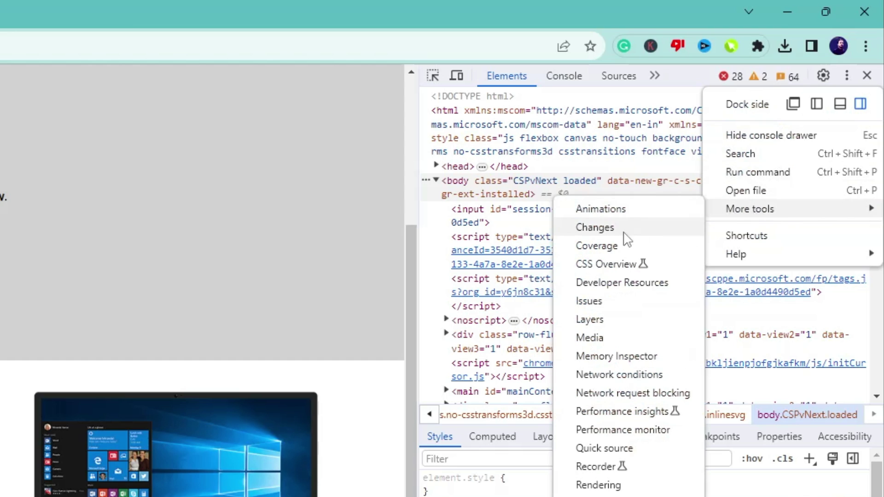
pyautogui.click(619, 375)
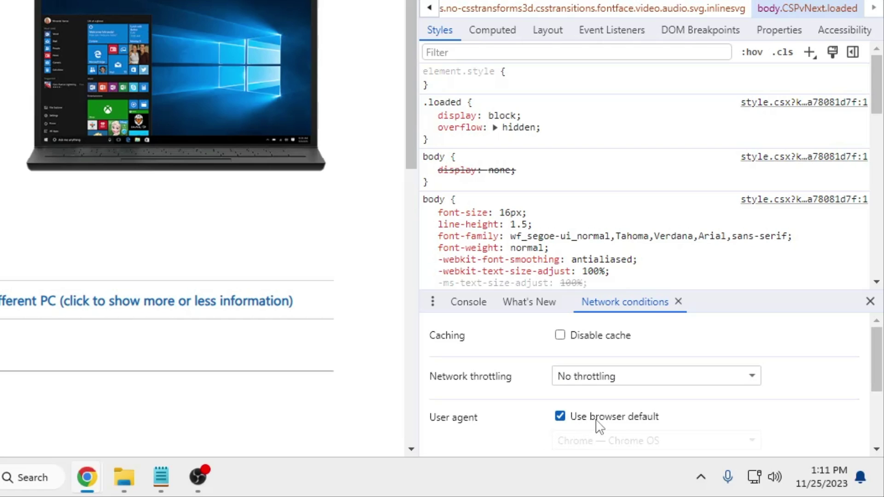
pyautogui.click(560, 417)
pyautogui.scroll(-2, 592, 371)
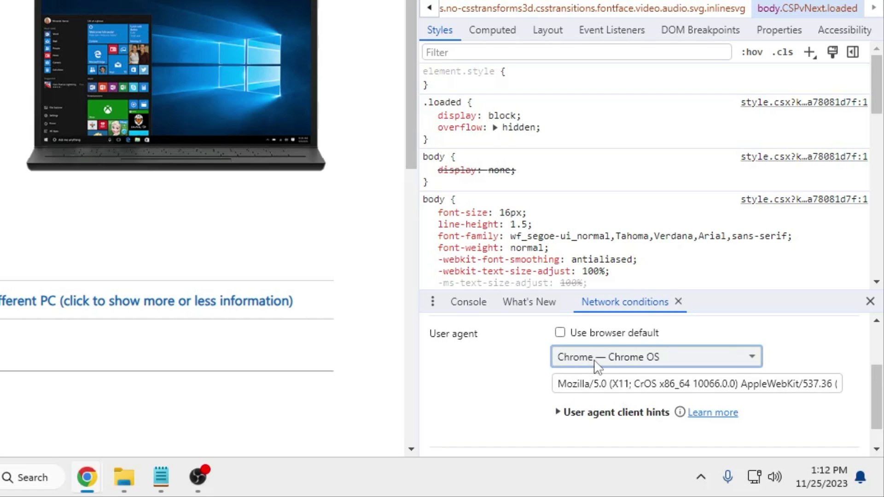
pyautogui.click(595, 361)
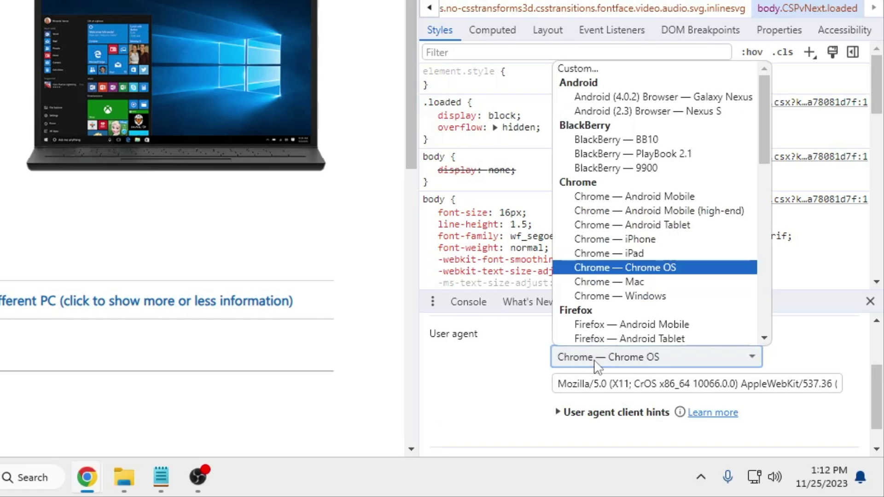
pyautogui.click(602, 271)
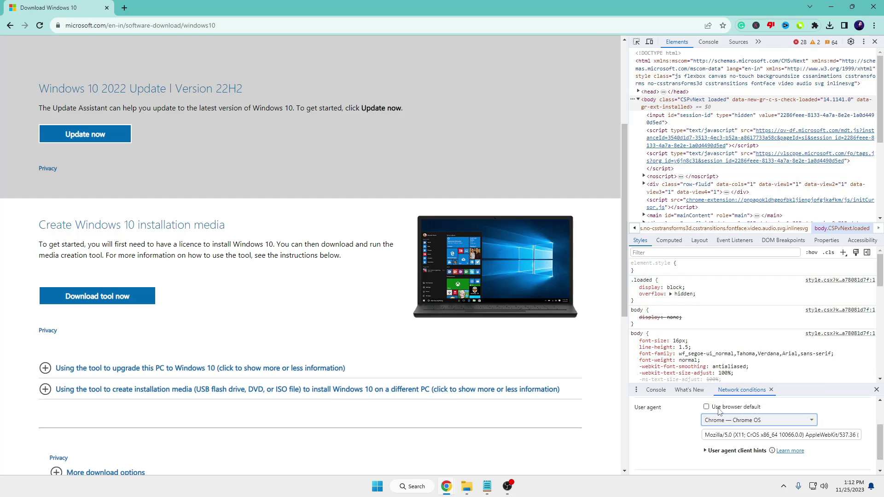
# Step: Reload the page, close DevTools, and confirm Windows 10 (multi-edition ISO) as the edition
pyautogui.click(39, 26)
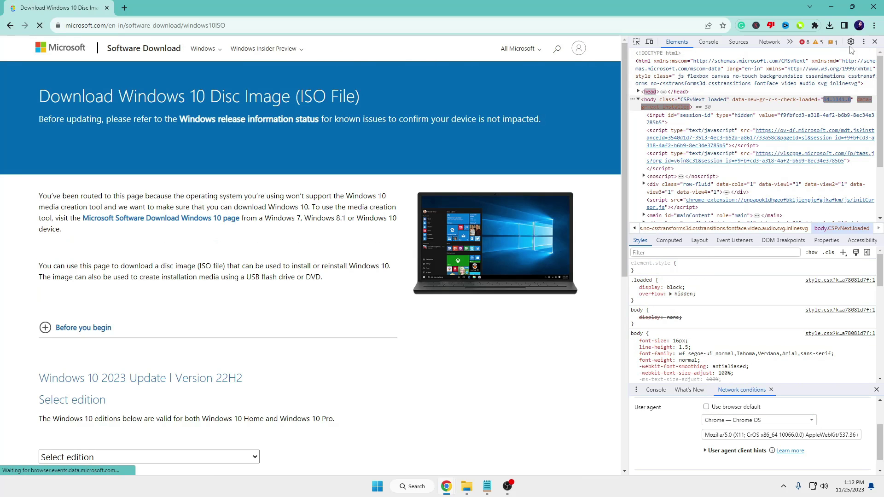
pyautogui.click(875, 42)
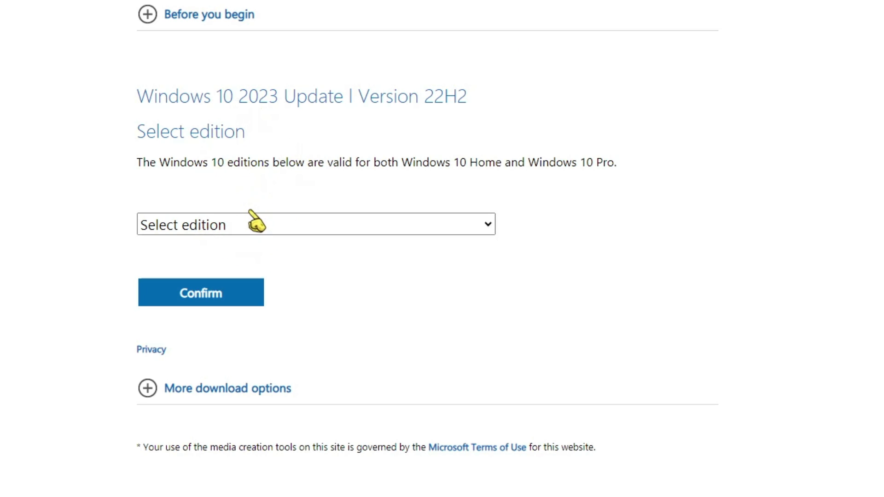
pyautogui.click(237, 235)
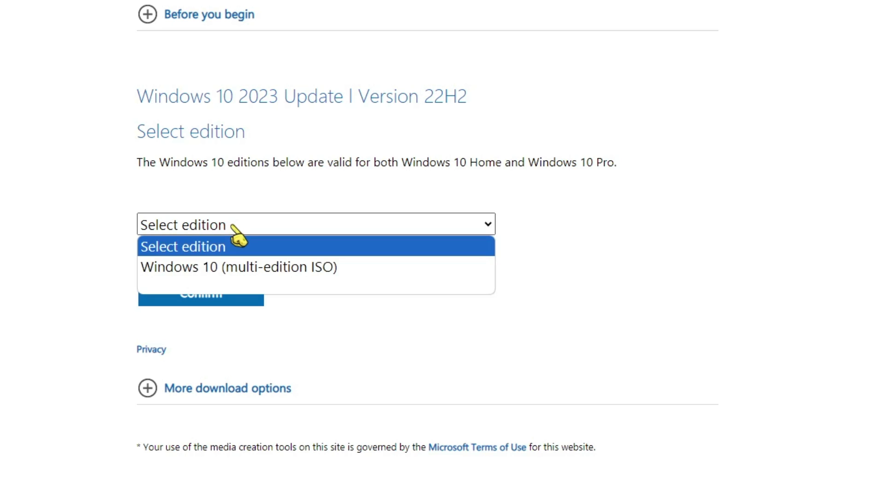
pyautogui.click(224, 272)
pyautogui.click(228, 282)
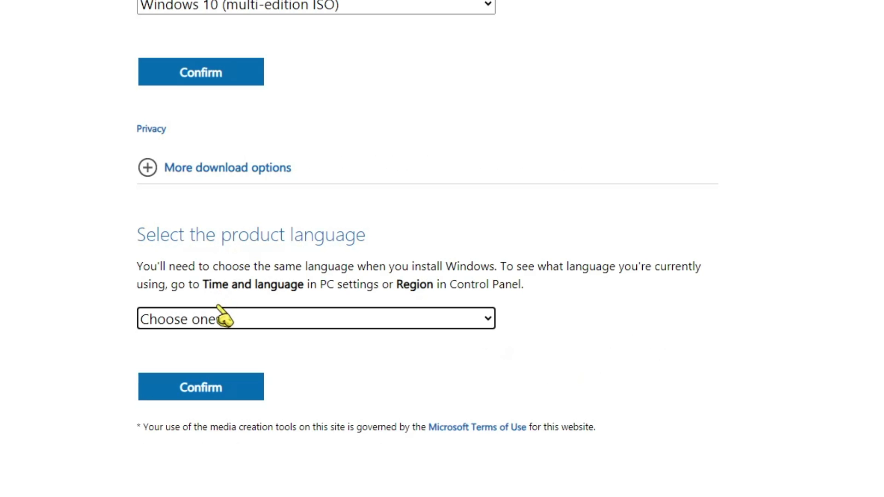
# Step: Confirm English (United States) and start the 64-bit Win10_22H2_English_x64v1.iso download
pyautogui.click(226, 318)
pyautogui.click(191, 115)
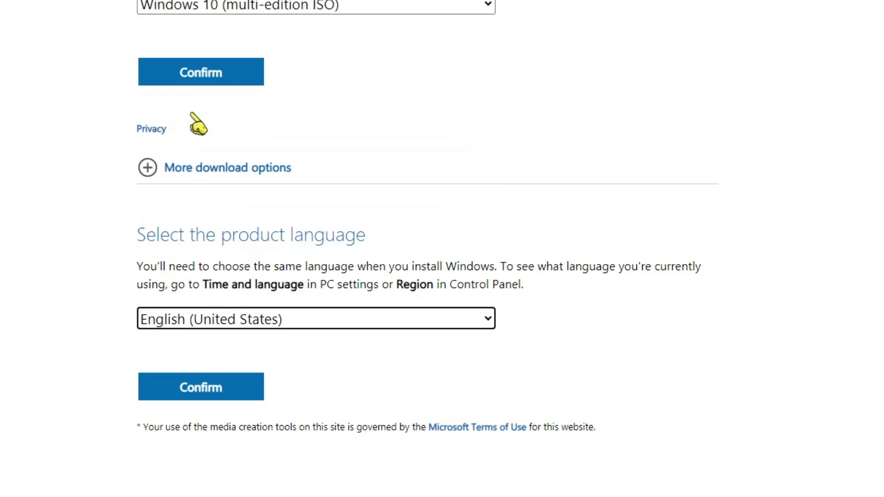
pyautogui.click(249, 388)
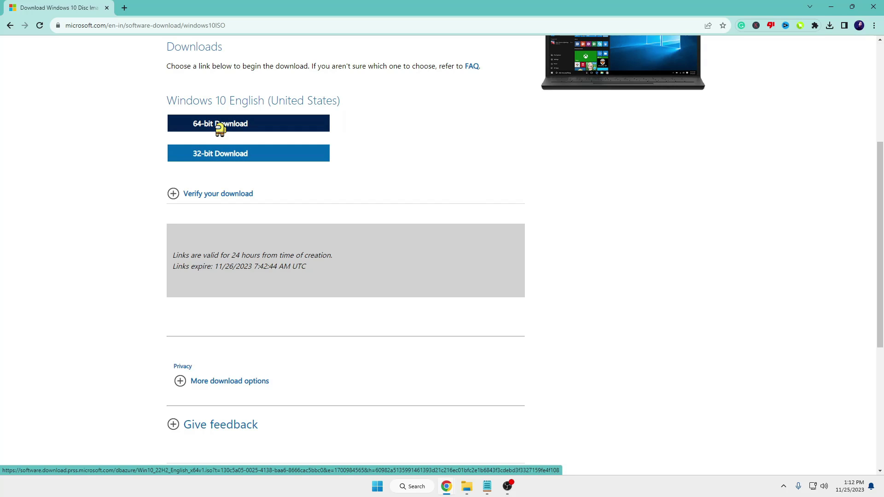
pyautogui.click(220, 129)
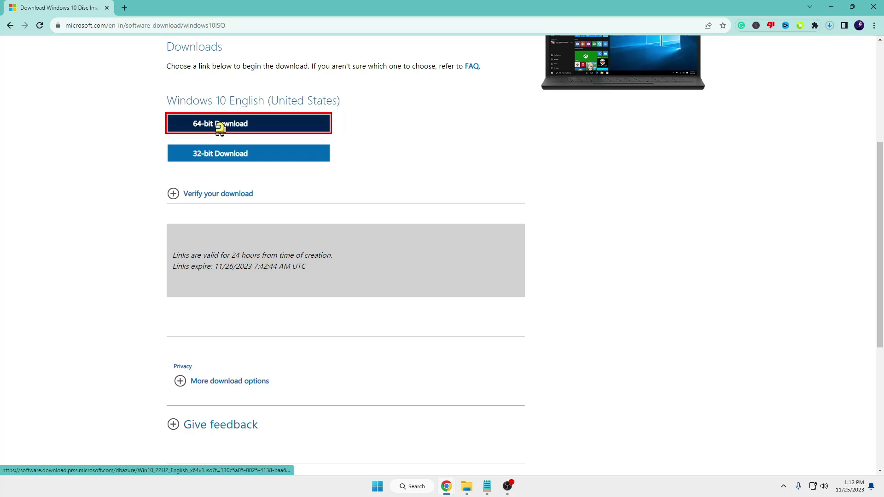
pyautogui.click(829, 25)
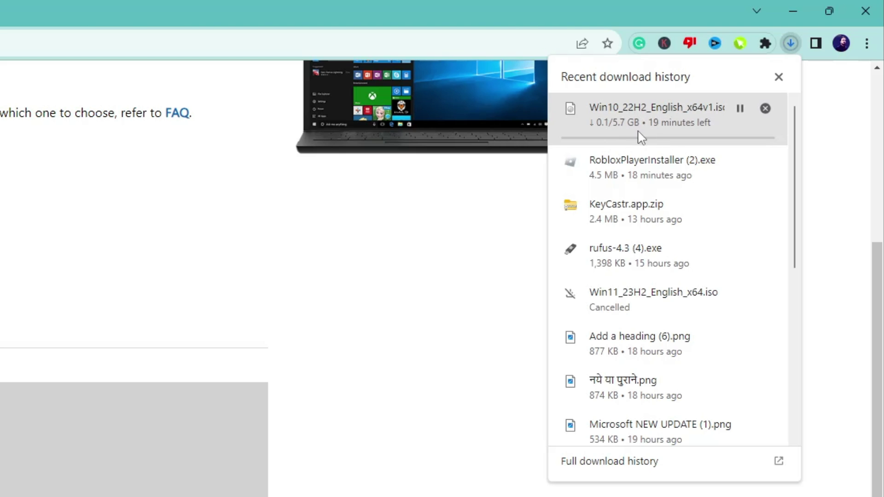
pyautogui.click(162, 10)
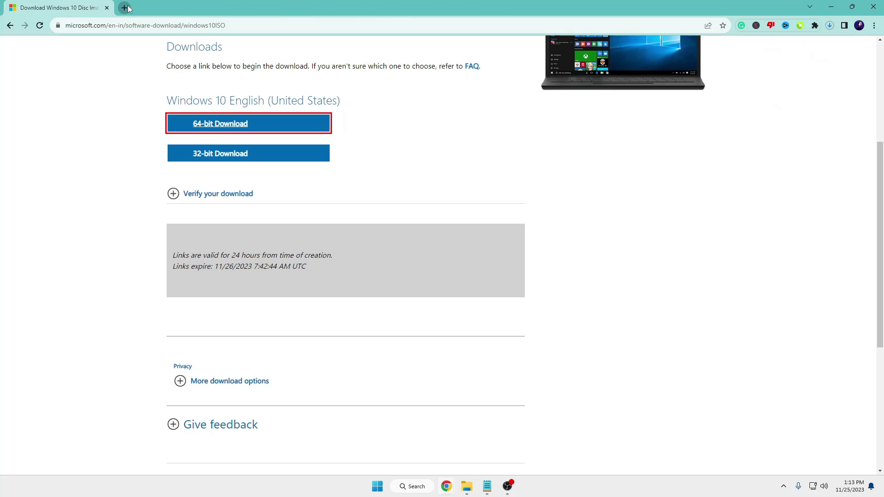
# Step: Go to the Rufus website and download rufus-4.3.exe (1,398 KB)
pyautogui.click(125, 8)
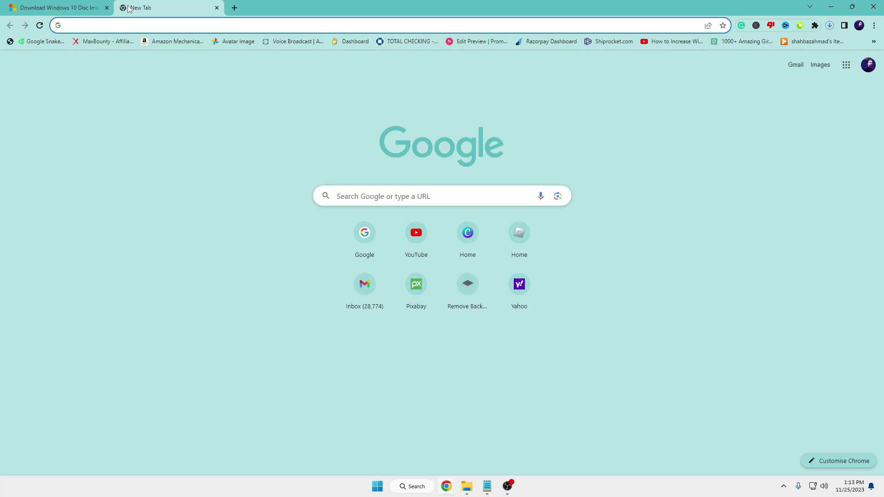
pyautogui.write('rufus')
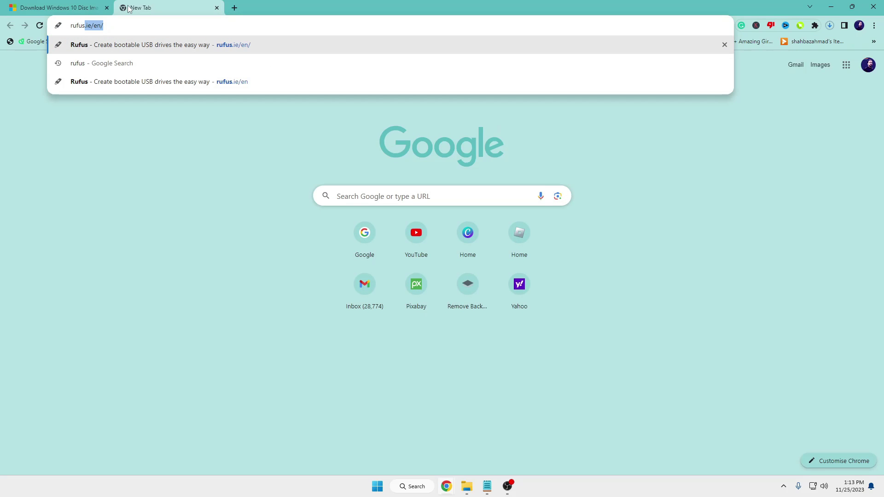
pyautogui.press('Return')
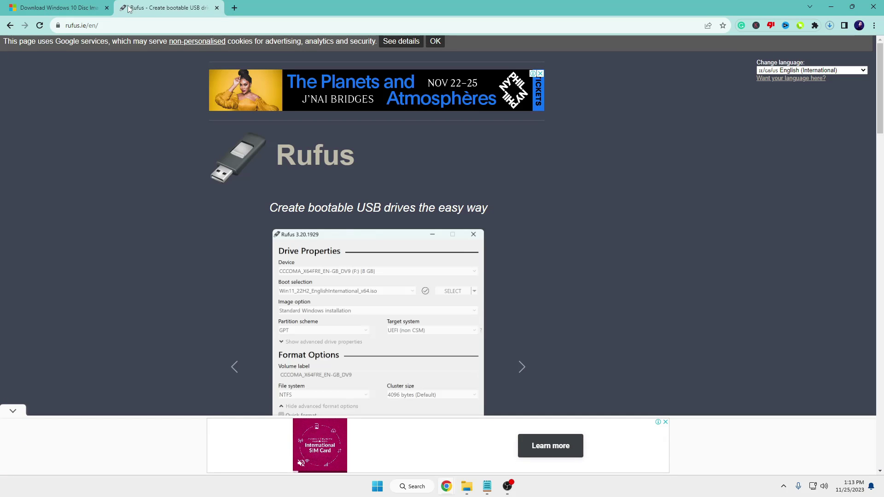
pyautogui.scroll(-9, 262, 189)
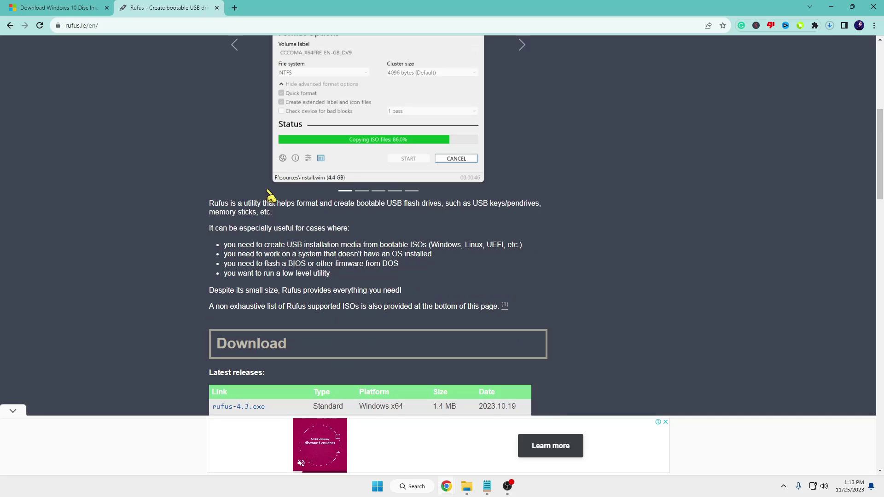
pyautogui.scroll(-2, 268, 193)
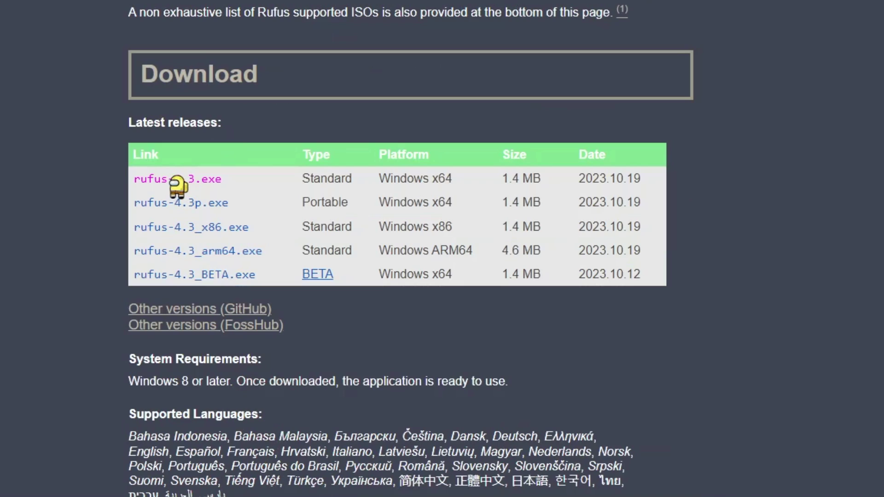
pyautogui.click(207, 181)
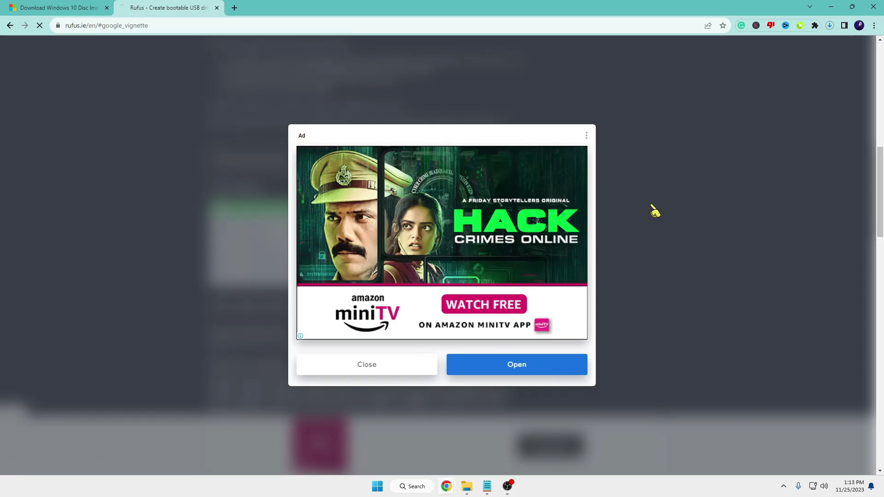
pyautogui.click(829, 27)
# Step: Launch Rufus 4.3 and keep the 32 GB SANDISK (G:) drive as the target device
pyautogui.moveTo(752, 73)
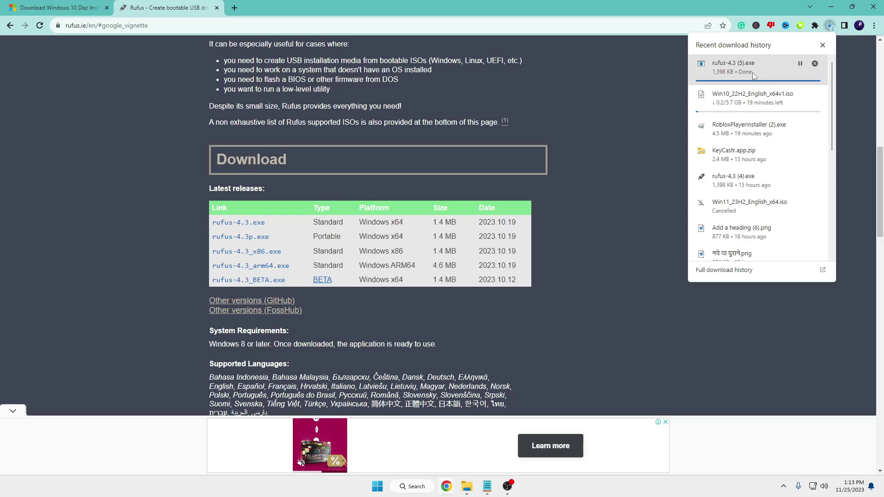
pyautogui.click(736, 71)
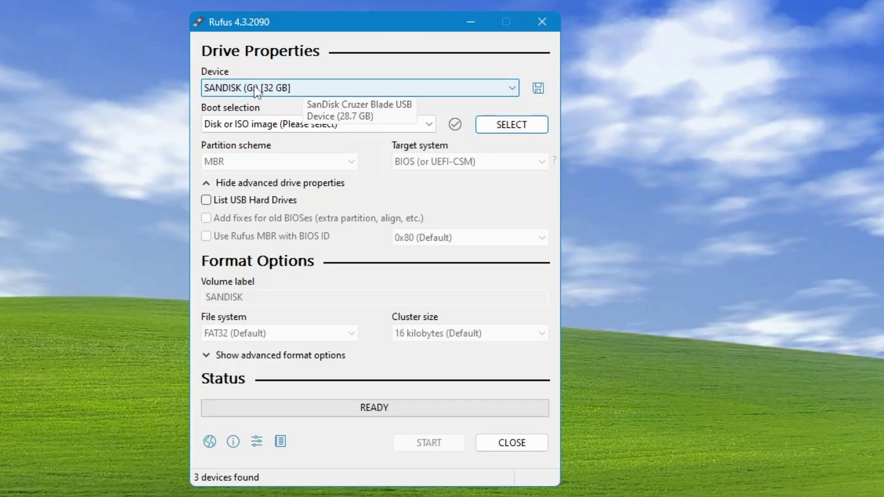
pyautogui.click(306, 91)
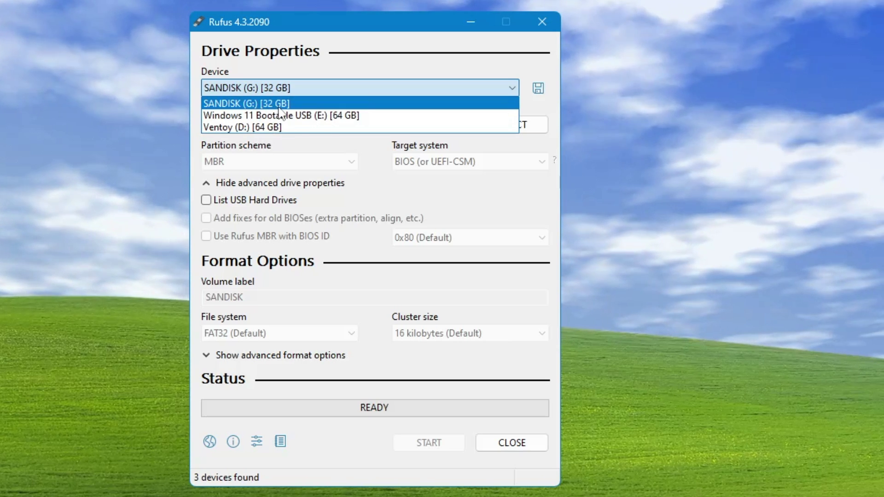
pyautogui.click(308, 81)
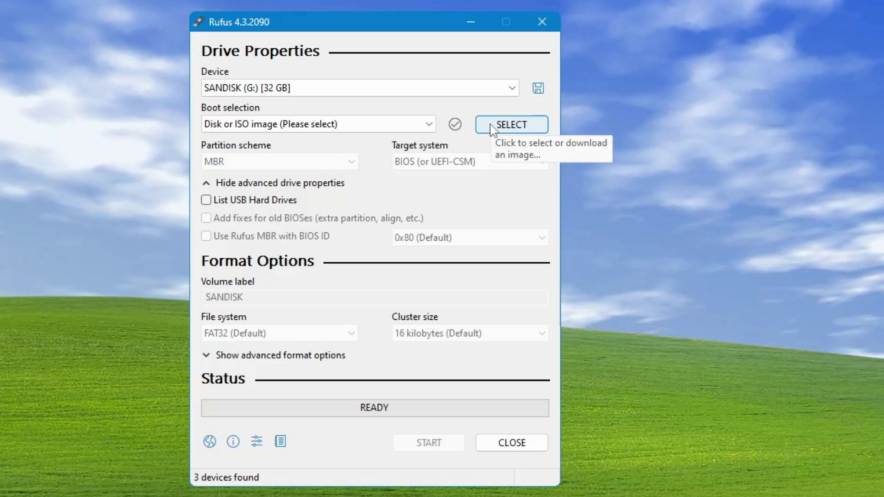
# Step: Load Win10_22H2_English_x64v1.iso from the Desktop ISO folder as the boot image
pyautogui.click(495, 130)
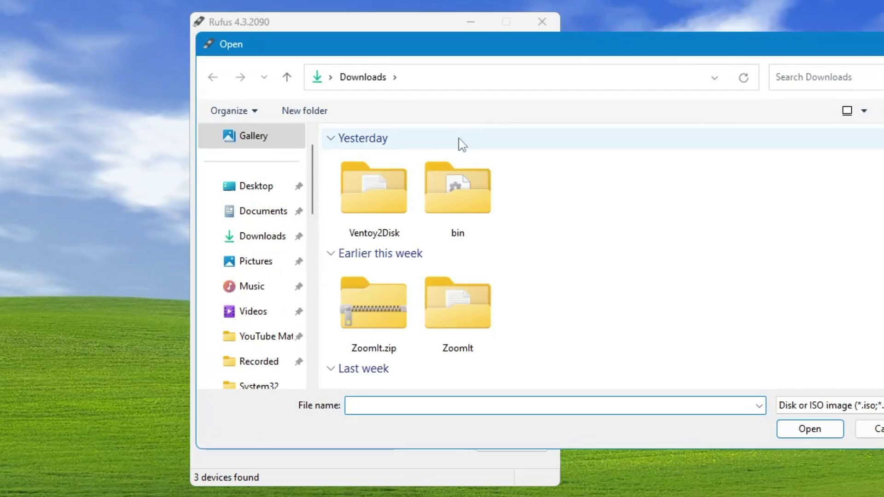
pyautogui.scroll(1, 250, 278)
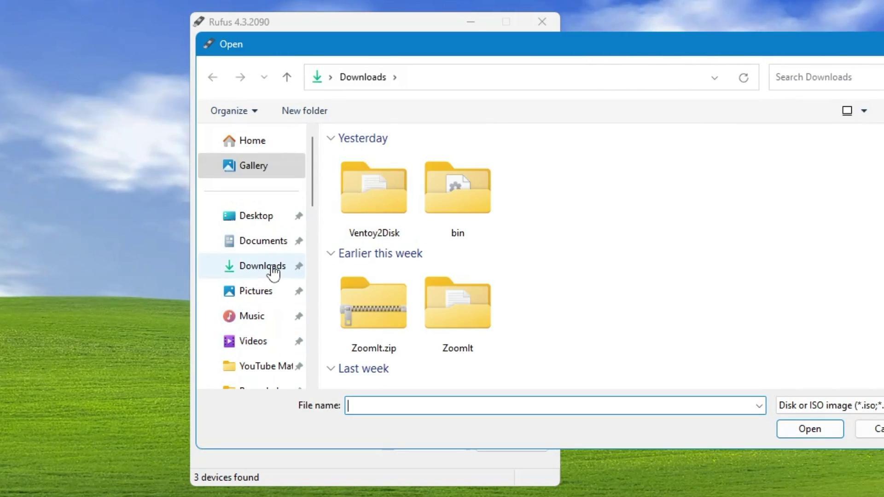
pyautogui.click(271, 225)
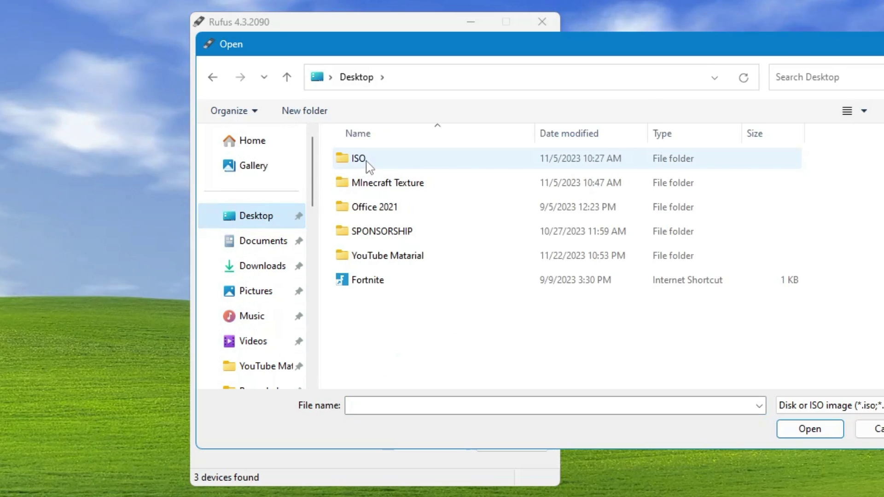
pyautogui.doubleClick(366, 161)
pyautogui.click(395, 306)
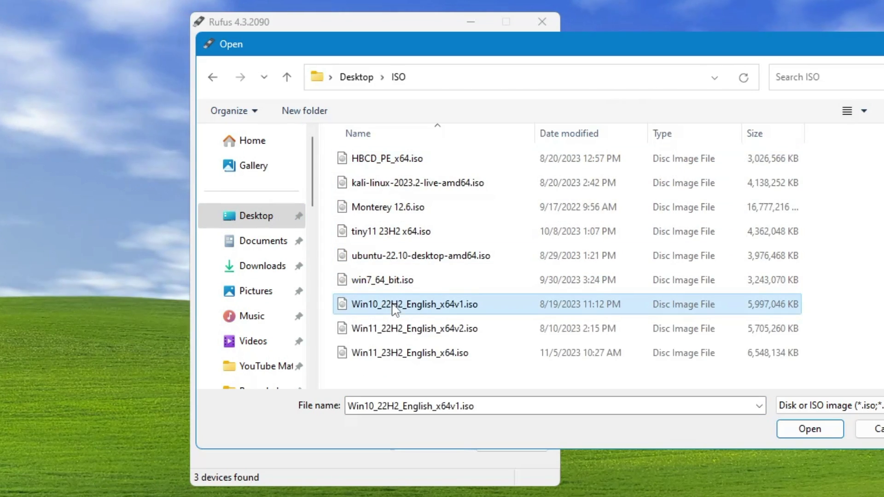
pyautogui.click(797, 430)
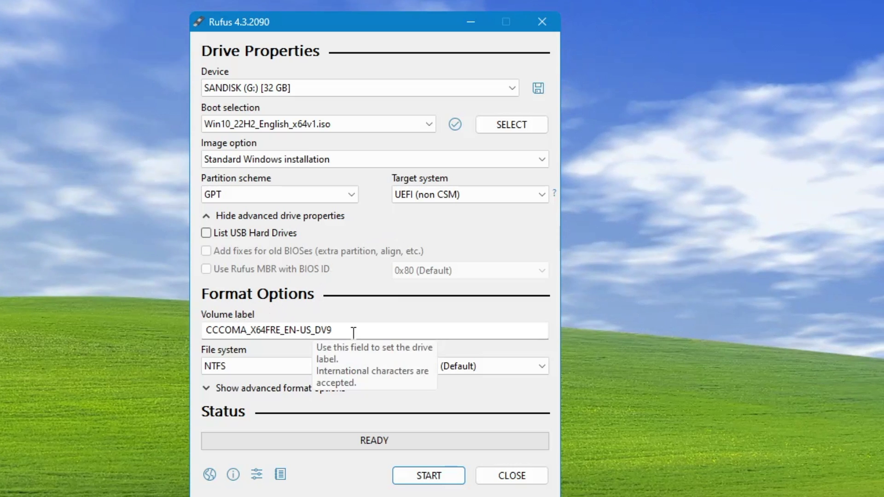
# Step: Change the volume label to 'Windows 10 Bootable USB'
pyautogui.moveTo(327, 332); pyautogui.dragTo(175, 335)
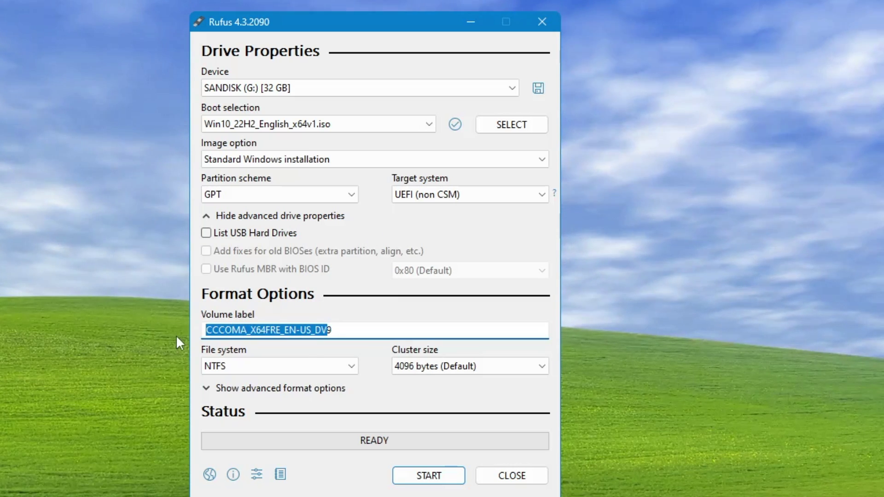
pyautogui.press('Delete')
pyautogui.press('Delete')
pyautogui.write('W')
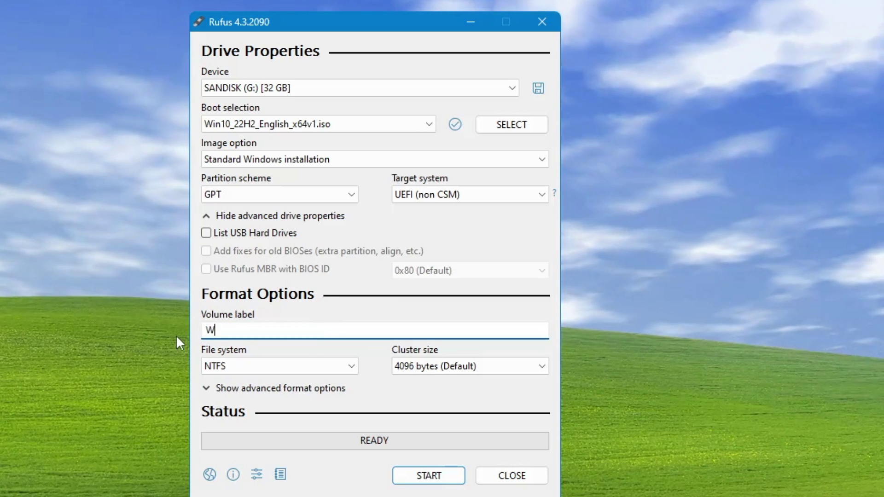
pyautogui.write('indows 10 ')
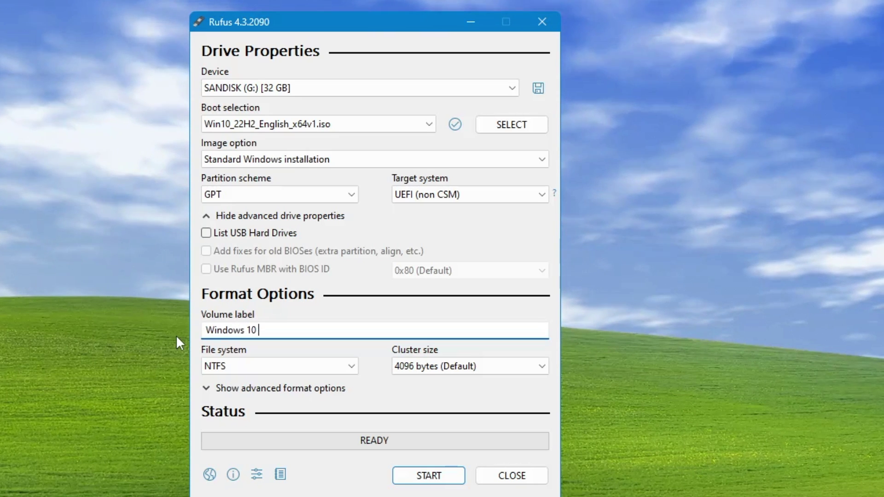
pyautogui.write('Bootable USB')
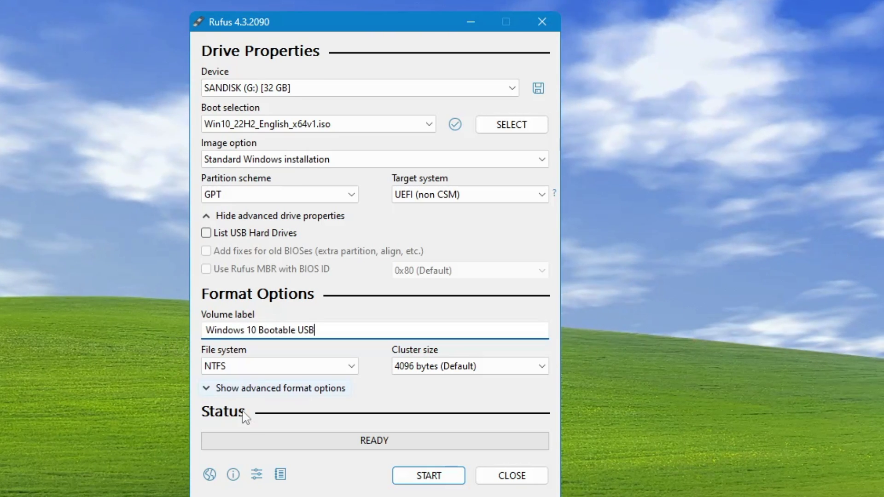
# Step: Start writing with local account creation turned off in the Windows customization options
pyautogui.click(428, 479)
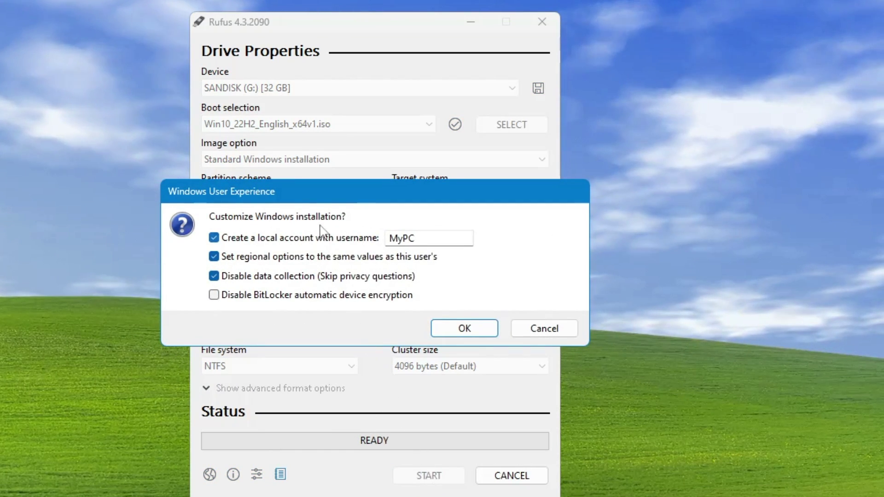
pyautogui.moveTo(318, 184); pyautogui.dragTo(330, 165)
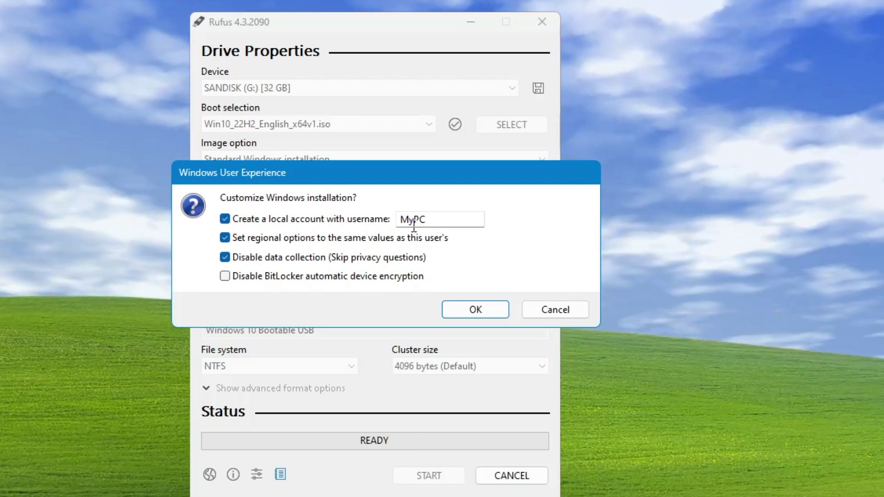
pyautogui.click(224, 219)
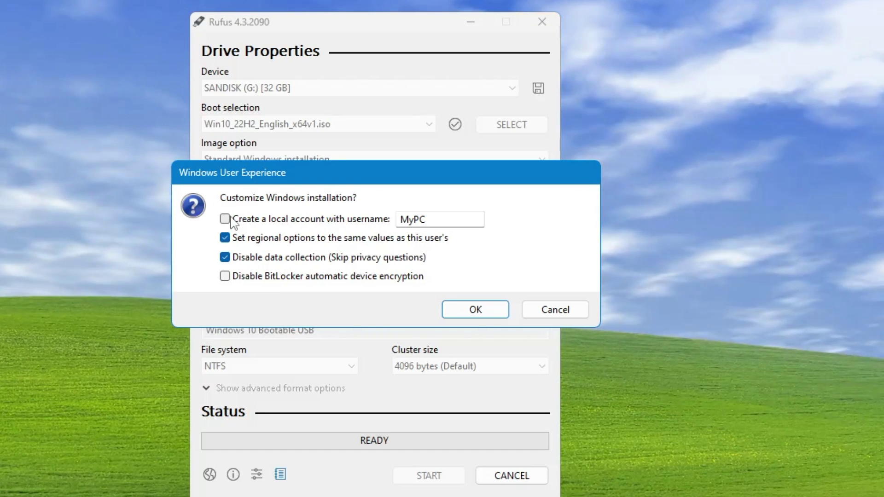
pyautogui.click(475, 310)
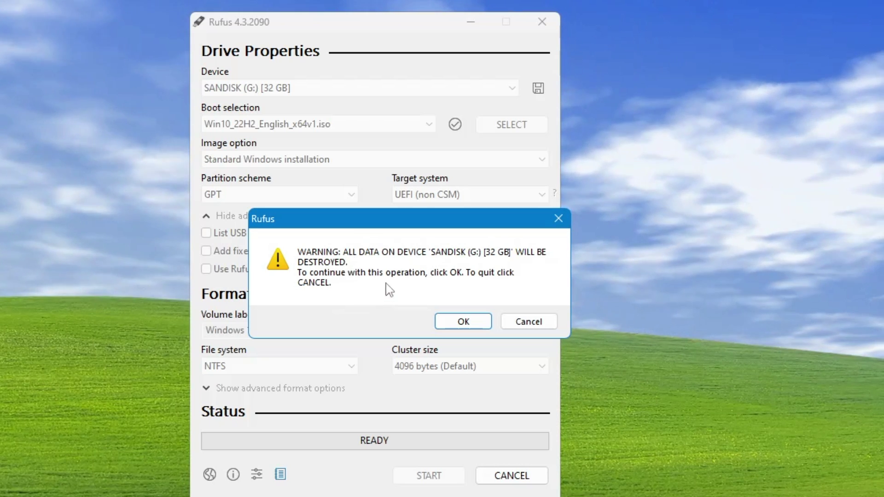
# Step: Confirm erasing the SANDISK drive, write the image until READY, and close Rufus
pyautogui.click(461, 321)
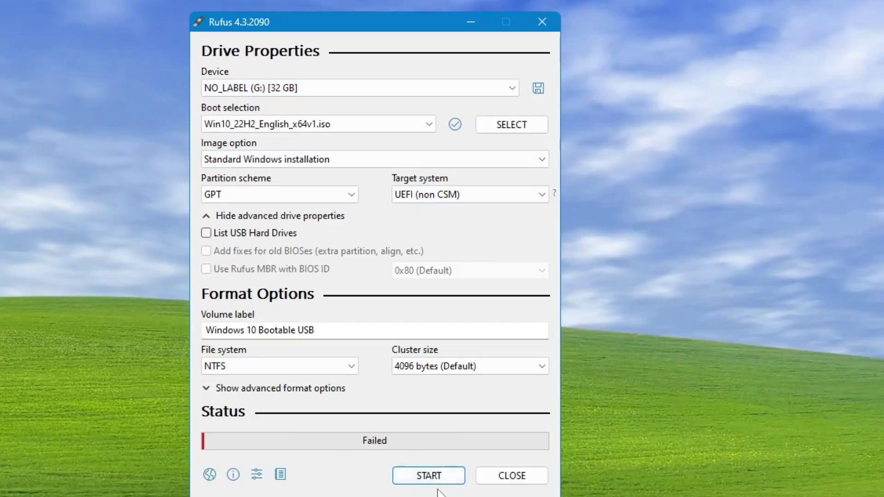
pyautogui.press('Return')
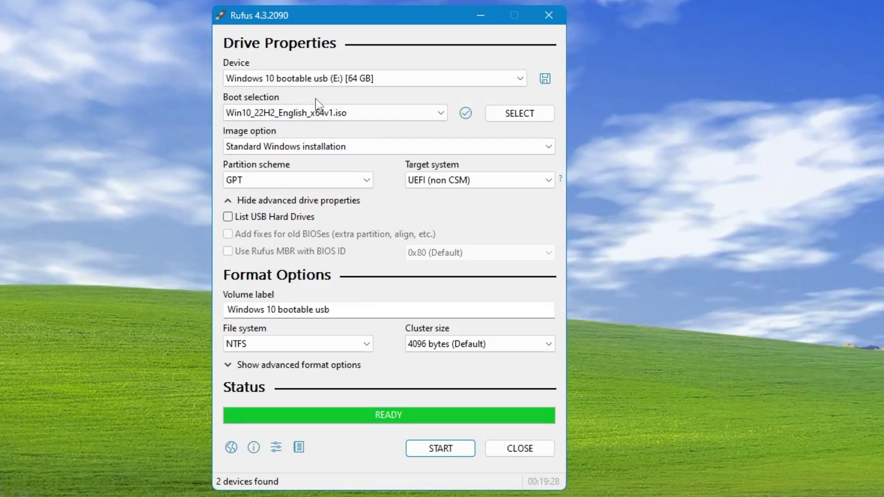
pyautogui.click(507, 448)
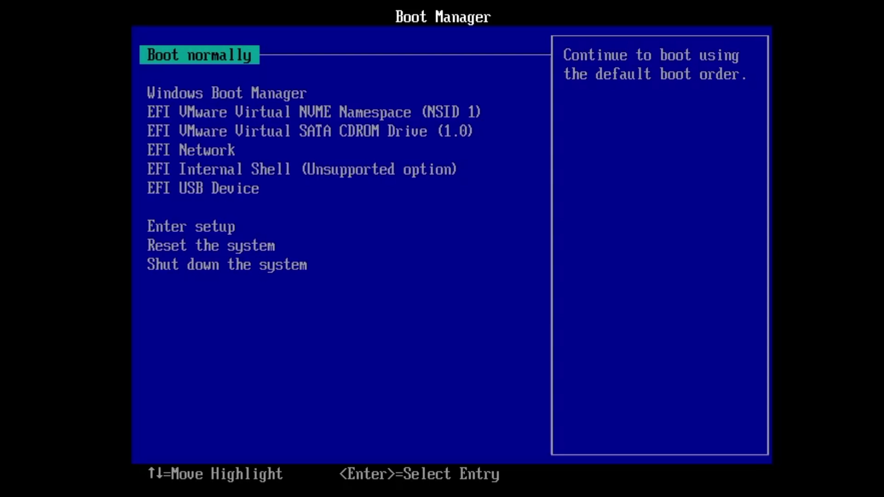
# Step: Boot from EFI USB Device and keep English (United States) with the US keyboard
pyautogui.press('Down')
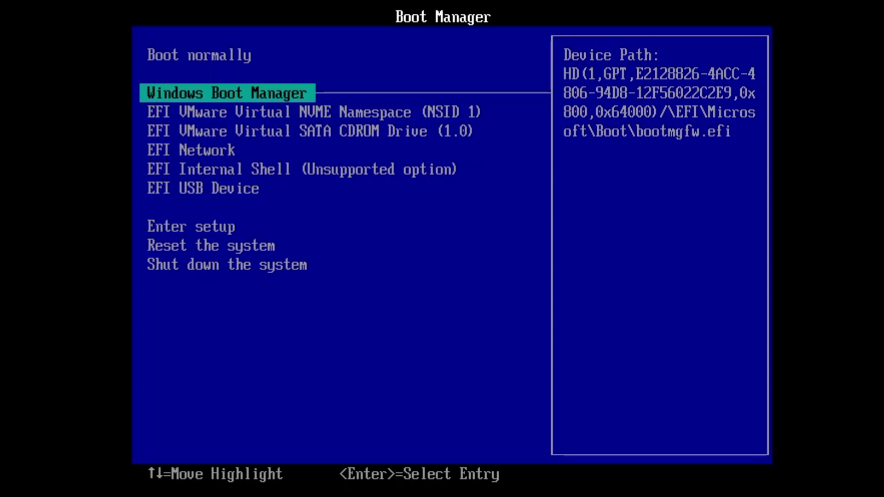
pyautogui.press('Up')
pyautogui.press('Down')
pyautogui.press('Down')
pyautogui.press('Down')
pyautogui.press('Down')
pyautogui.press('Down')
pyautogui.press('Down')
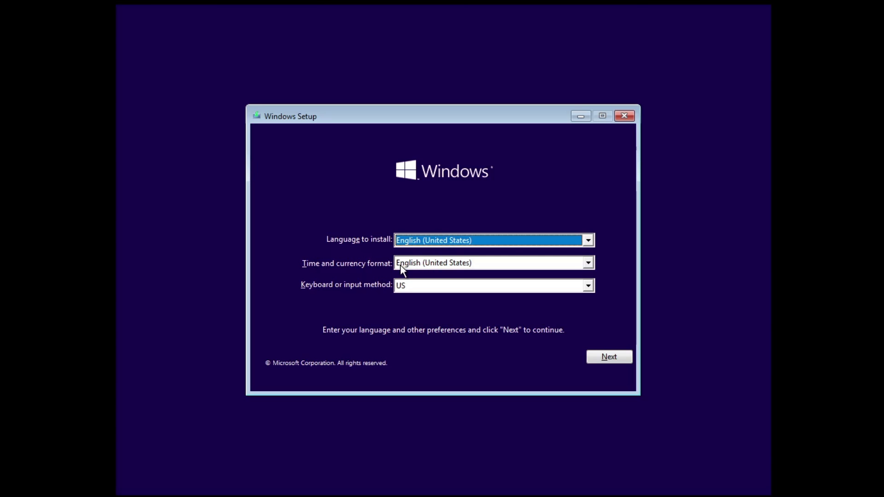
pyautogui.click(608, 362)
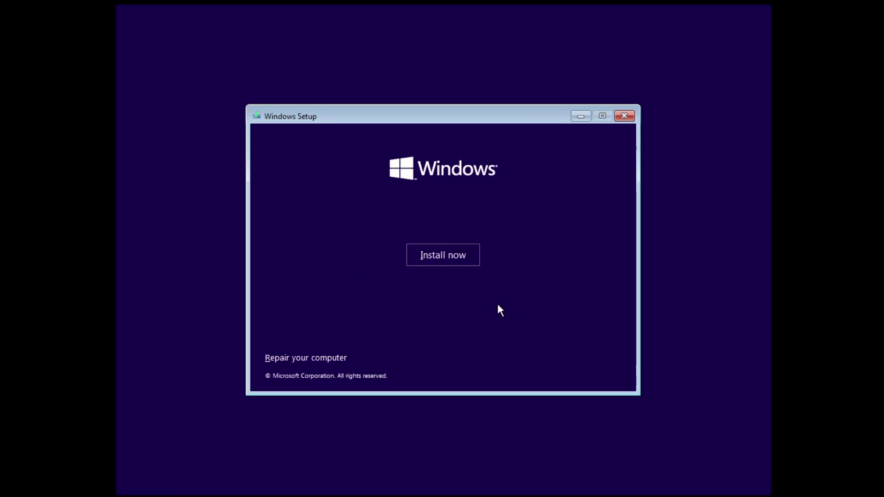
# Step: Begin the Windows installation and continue without entering a product key
pyautogui.click(449, 265)
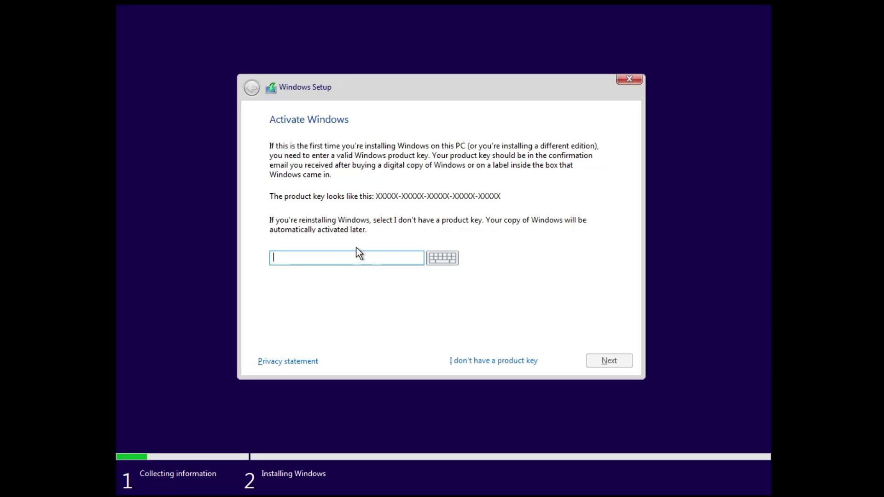
pyautogui.click(373, 258)
pyautogui.click(481, 360)
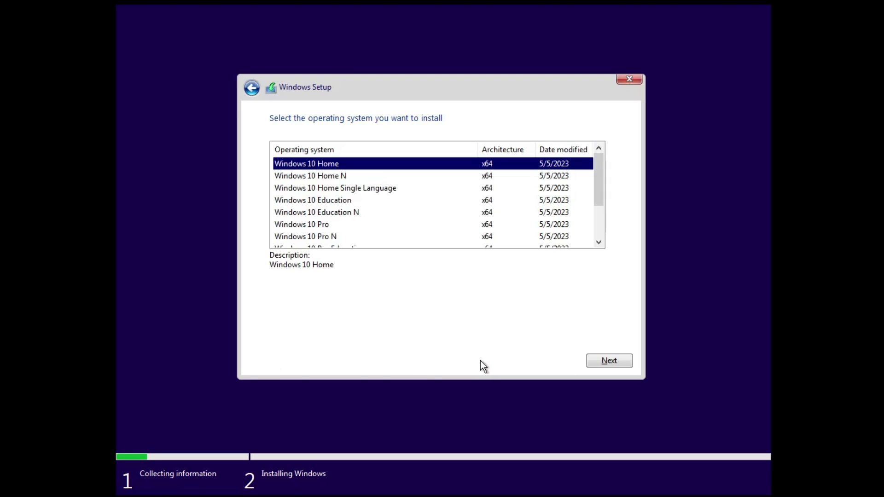
# Step: Choose Windows 10 Pro x64 as the edition and accept the license terms
pyautogui.click(322, 188)
pyautogui.click(324, 213)
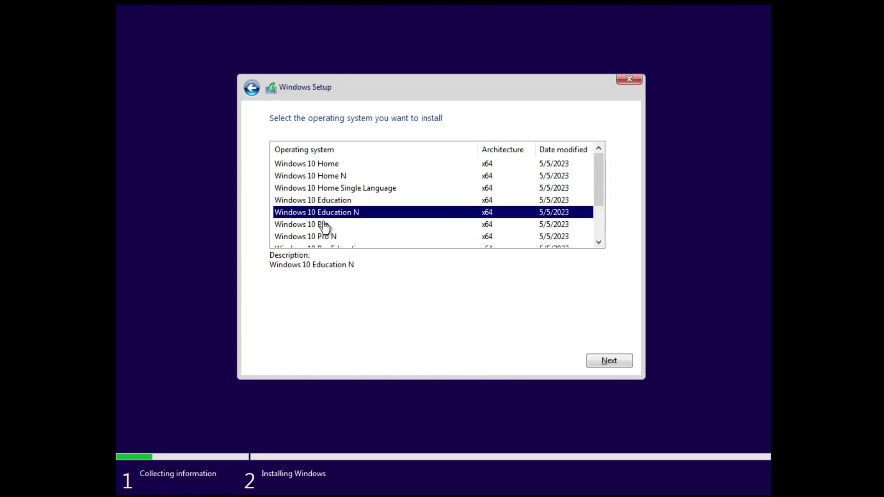
pyautogui.click(324, 224)
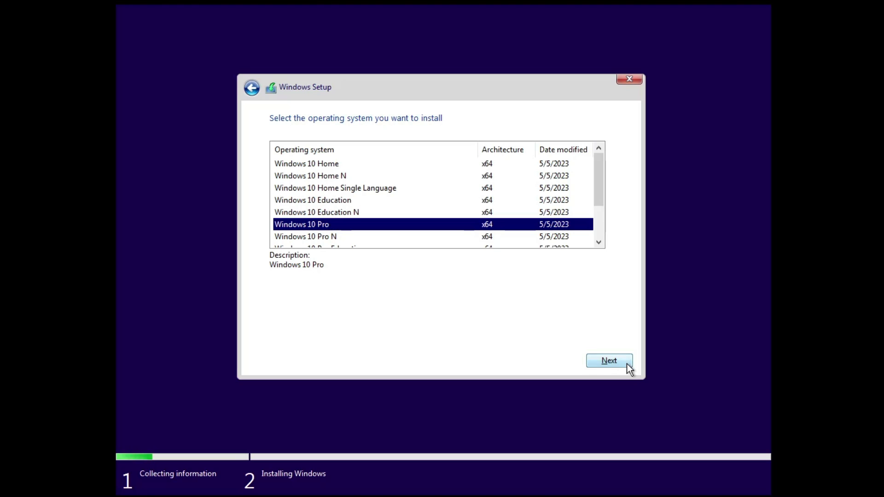
pyautogui.click(611, 360)
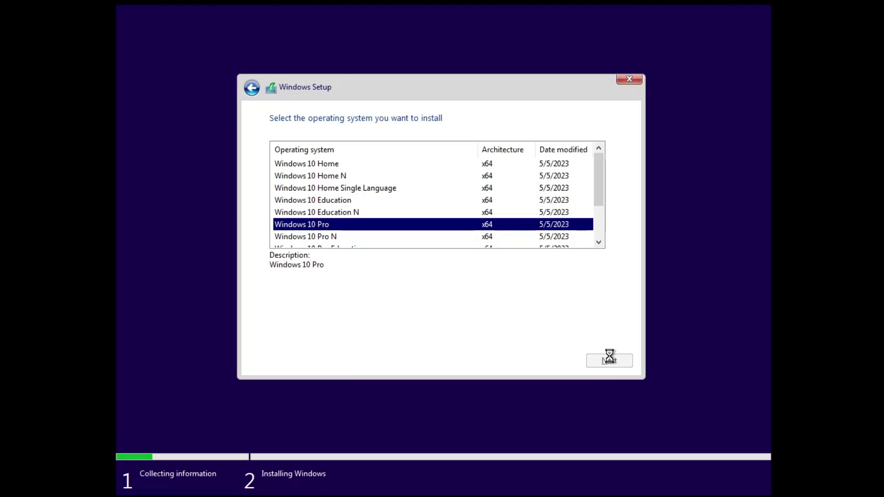
pyautogui.click(337, 335)
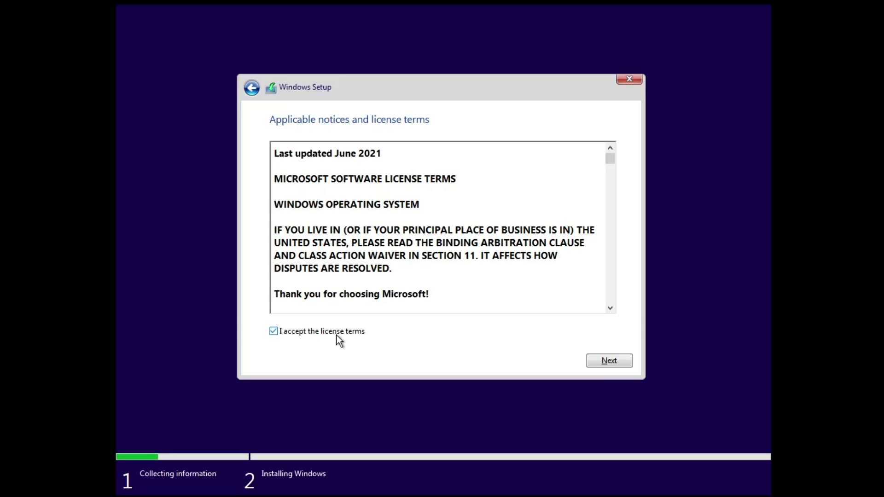
pyautogui.click(596, 360)
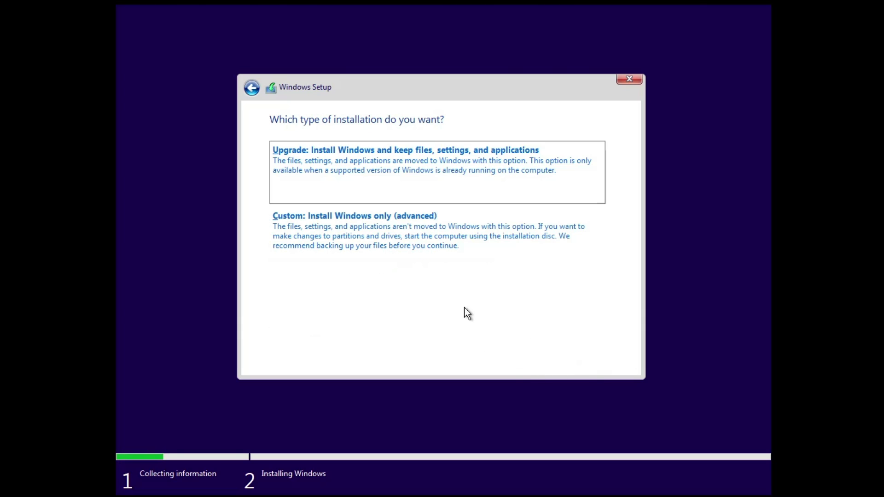
# Step: Choose the custom install and delete Drive 0 Partitions 3, 2 and 1, leaving 60.0 GB unallocated
pyautogui.click(360, 250)
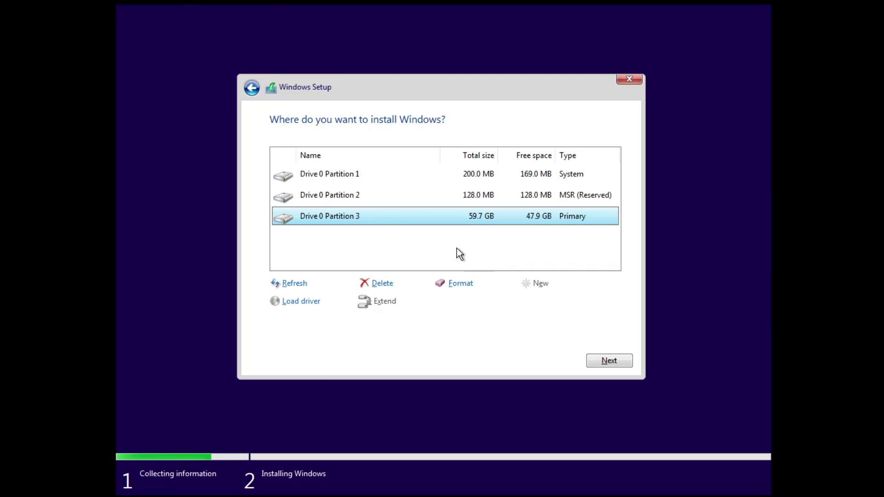
pyautogui.click(386, 284)
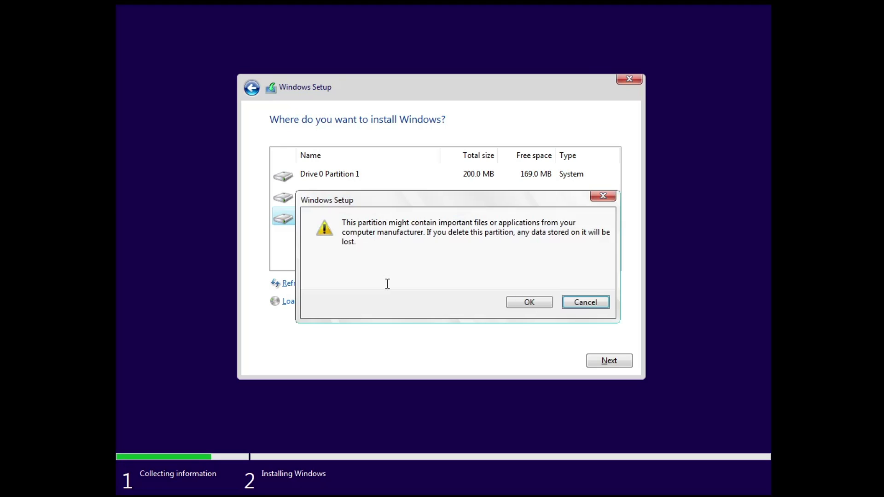
pyautogui.click(539, 303)
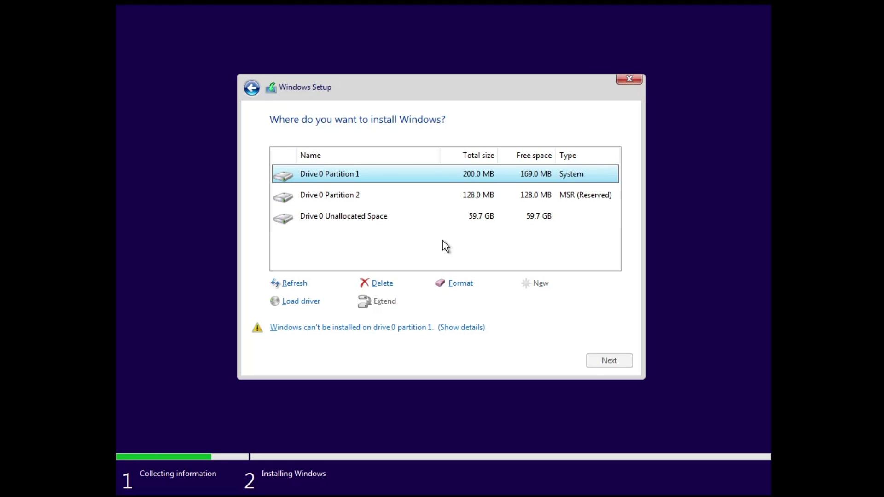
pyautogui.click(386, 195)
pyautogui.click(384, 283)
pyautogui.click(529, 302)
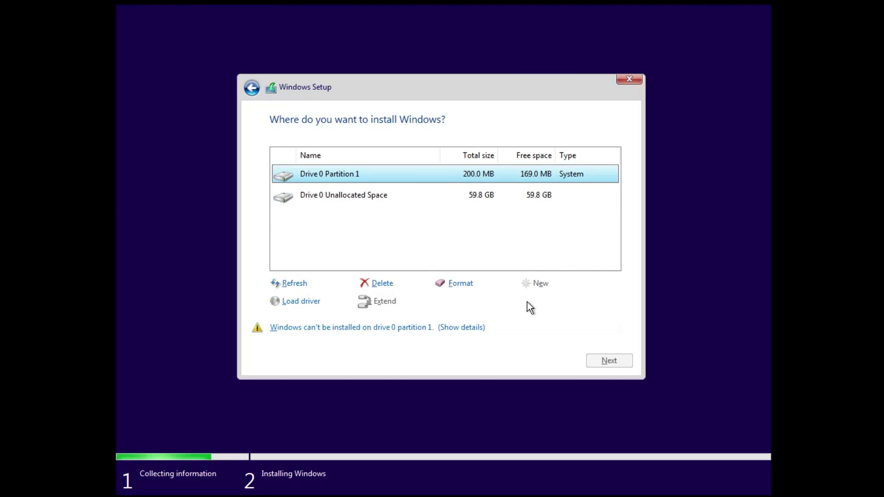
pyautogui.click(390, 283)
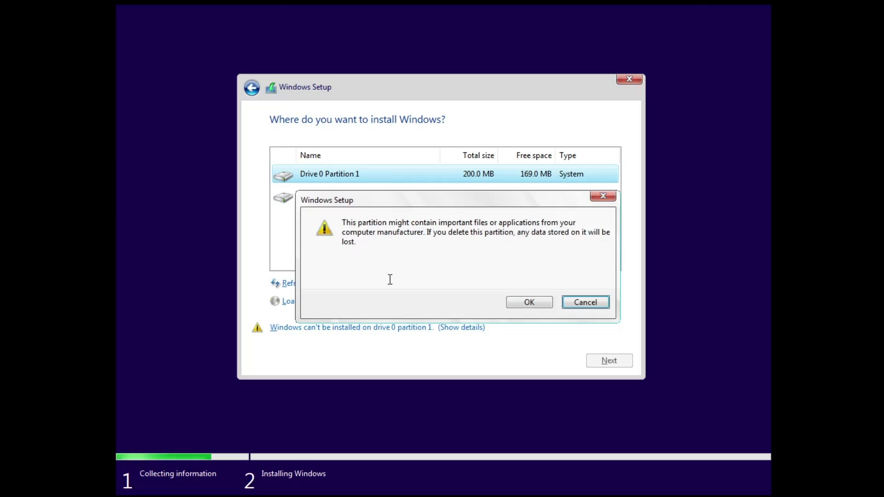
pyautogui.click(526, 302)
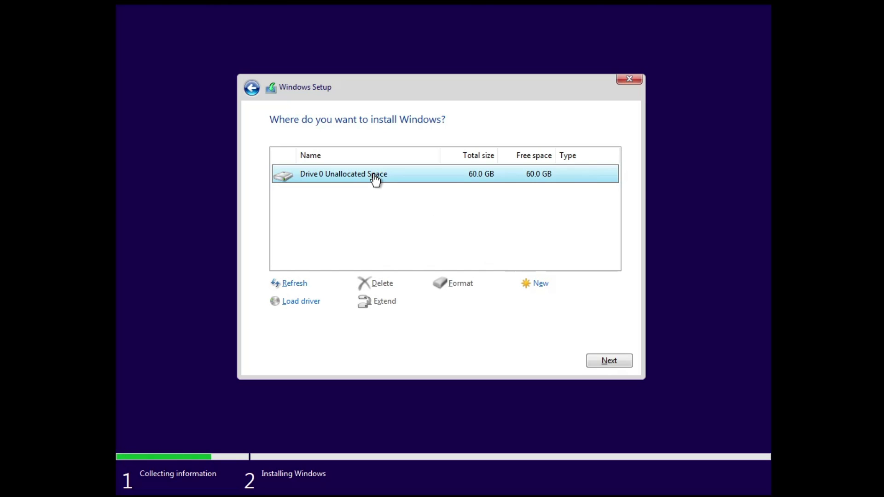
# Step: Install Windows onto Drive 0's 60.0 GB unallocated space
pyautogui.click(598, 361)
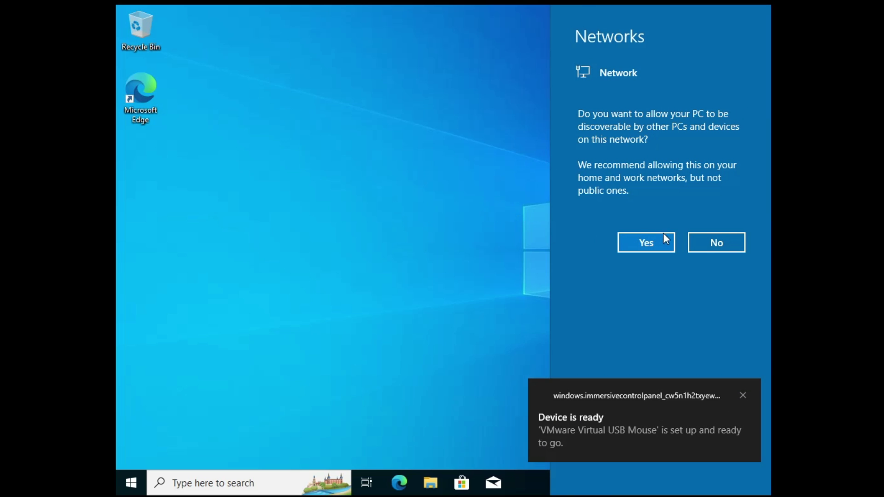
# Step: Answer No to making the PC discoverable on the network
pyautogui.click(715, 247)
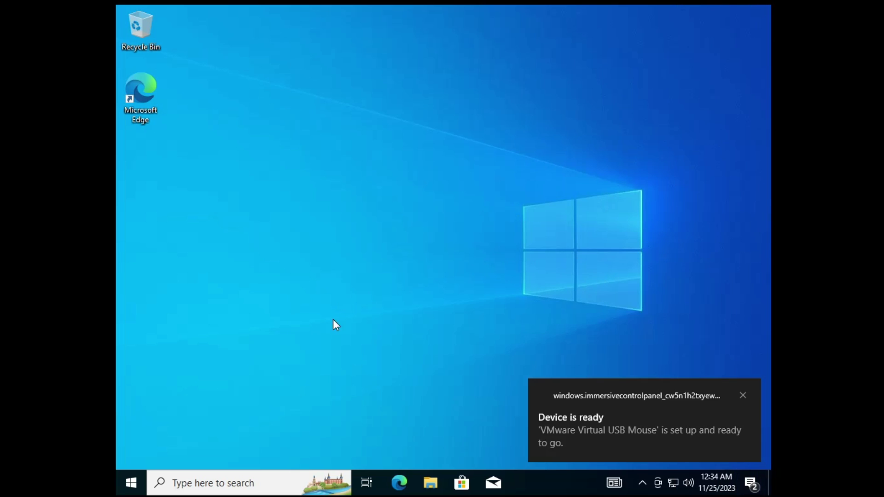